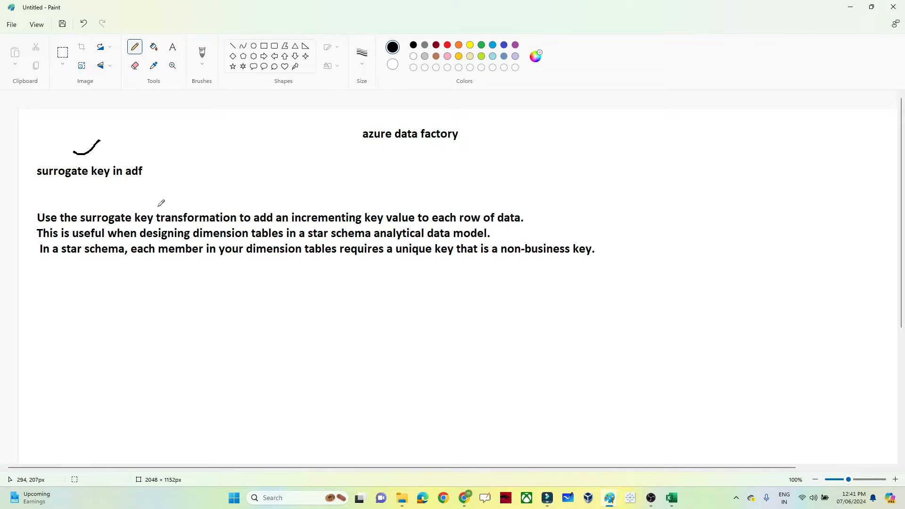
Draw freehand lines above the words "transformation" and "incrementing key" in the surrogate key description
{"action": "left_click_drag", "start_coordinate": [154, 205], "coordinate": [234, 201]}
{"action": "left_click_drag", "start_coordinate": [291, 205], "coordinate": [380, 201]}
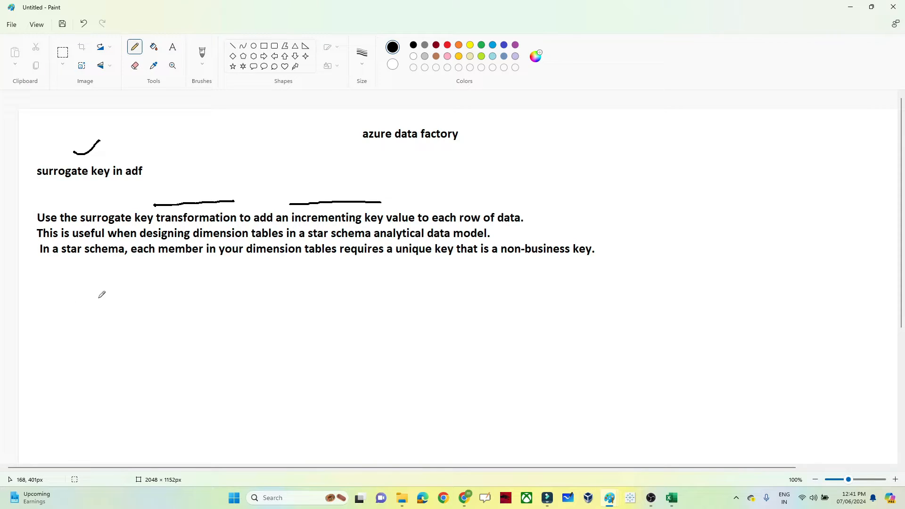
Handwrite a sample table below the description with name, loc and id columns, including rows a/india/1, b/us/2 and c/uk/3
{"action": "mouse_move", "coordinate": [73, 319]}
{"action": "left_mouse_down"}
{"action": "mouse_move", "coordinate": [107, 318]}
{"action": "mouse_move", "coordinate": [90, 370]}
{"action": "mouse_move", "coordinate": [103, 394]}
{"action": "left_mouse_up"}
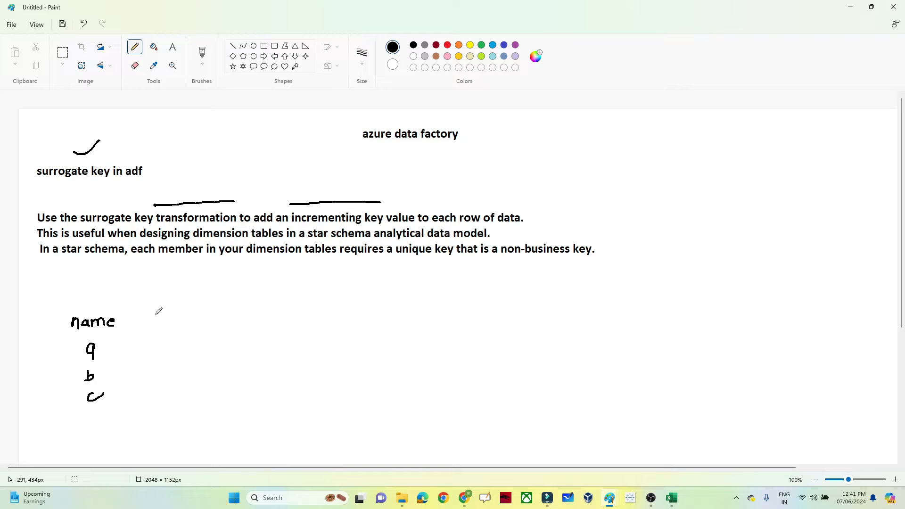
{"action": "mouse_move", "coordinate": [149, 314]}
{"action": "left_mouse_down"}
{"action": "mouse_move", "coordinate": [149, 330]}
{"action": "mouse_move", "coordinate": [171, 323]}
{"action": "mouse_move", "coordinate": [146, 339]}
{"action": "mouse_move", "coordinate": [161, 347]}
{"action": "mouse_move", "coordinate": [156, 386]}
{"action": "mouse_move", "coordinate": [173, 386]}
{"action": "left_mouse_up"}
{"action": "left_click_drag", "start_coordinate": [164, 336], "coordinate": [177, 353]}
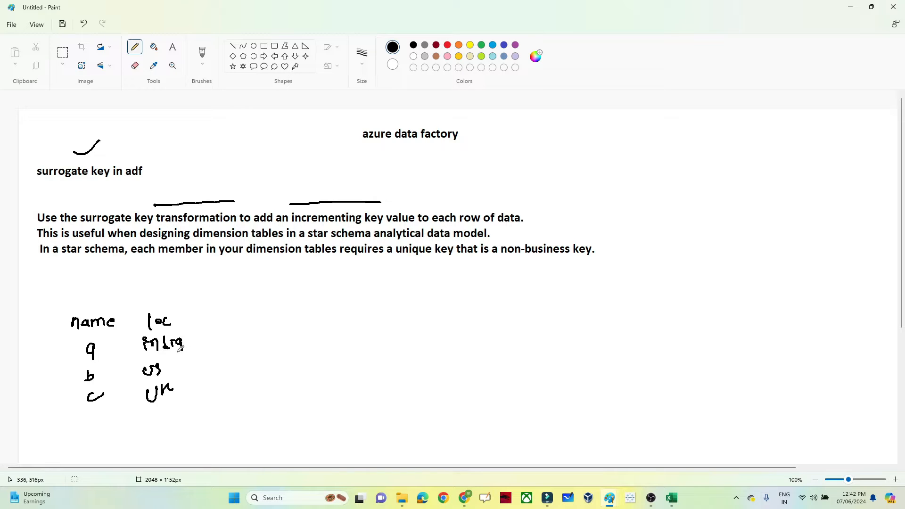
{"action": "mouse_move", "coordinate": [225, 313]}
{"action": "left_mouse_down"}
{"action": "mouse_move", "coordinate": [225, 324]}
{"action": "mouse_move", "coordinate": [238, 312]}
{"action": "mouse_move", "coordinate": [222, 393]}
{"action": "mouse_move", "coordinate": [211, 401]}
{"action": "left_mouse_up"}
{"action": "left_click", "coordinate": [222, 307]}
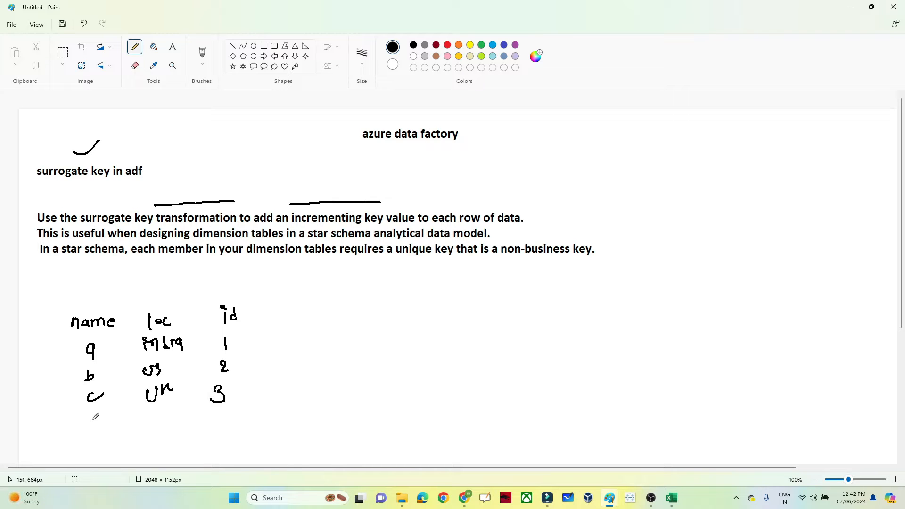
{"action": "left_click_drag", "start_coordinate": [88, 416], "coordinate": [90, 431]}
{"action": "left_click_drag", "start_coordinate": [218, 417], "coordinate": [223, 423]}
{"action": "left_click_drag", "start_coordinate": [226, 417], "coordinate": [225, 435]}
{"action": "mouse_move", "coordinate": [248, 306]}
{"action": "left_mouse_down"}
{"action": "mouse_move", "coordinate": [272, 288]}
{"action": "mouse_move", "coordinate": [248, 308]}
{"action": "mouse_move", "coordinate": [261, 302]}
{"action": "left_mouse_up"}
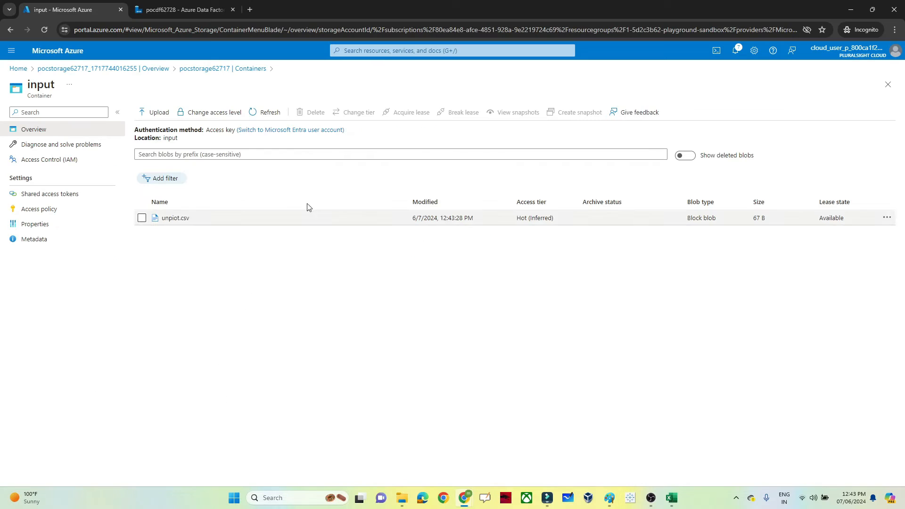
In the Azure portal, open unpiot.csv from the pocstorage62717 input container and preview its contents as a table
{"action": "left_click", "coordinate": [204, 69]}
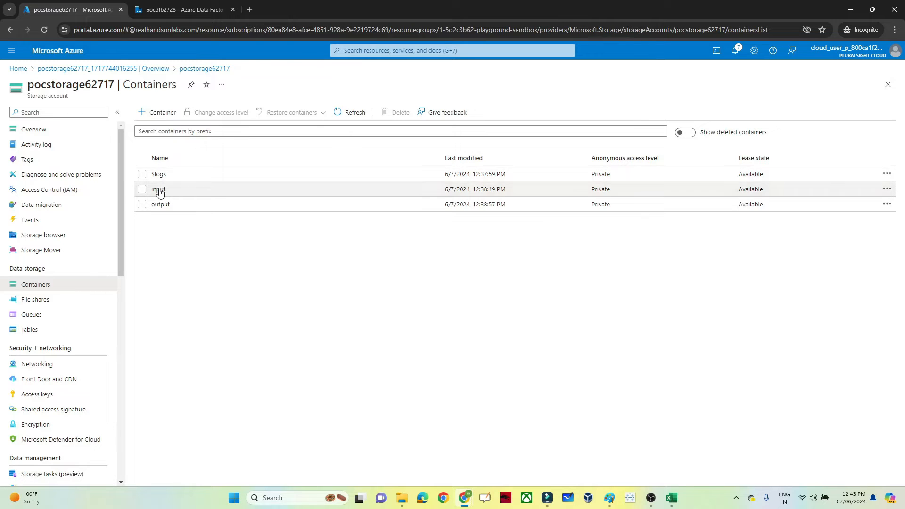
{"action": "left_click", "coordinate": [158, 190]}
{"action": "left_click", "coordinate": [173, 222]}
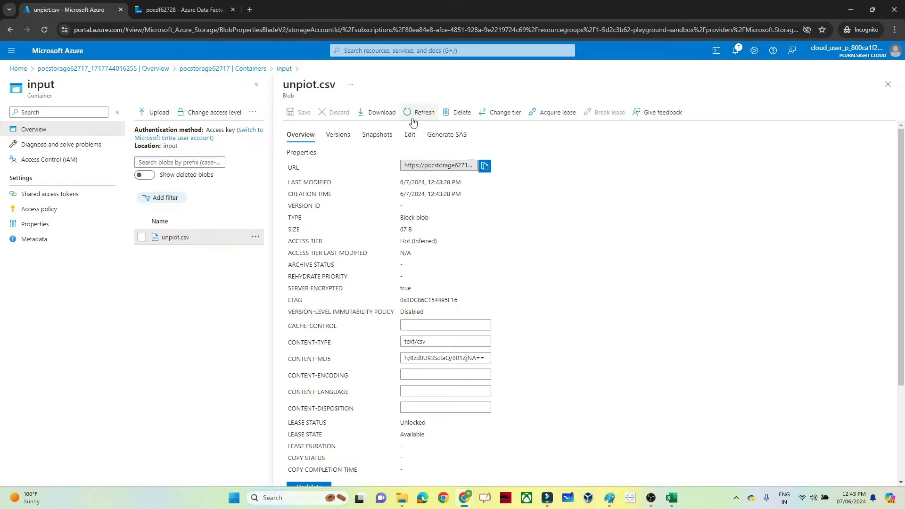
{"action": "left_click", "coordinate": [410, 134]}
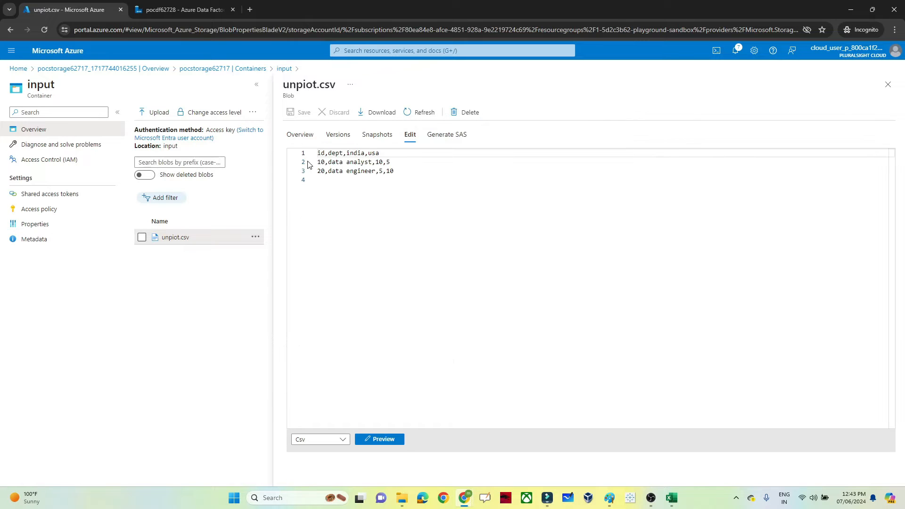
{"action": "left_click", "coordinate": [387, 440]}
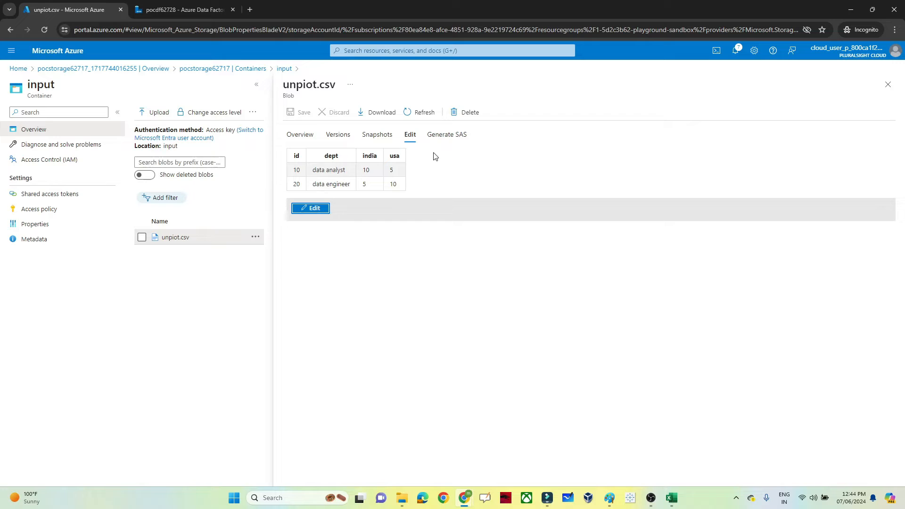
Switch to the pocdf62728 data factory, create a new data flow and add a source to it
{"action": "left_click", "coordinate": [193, 9]}
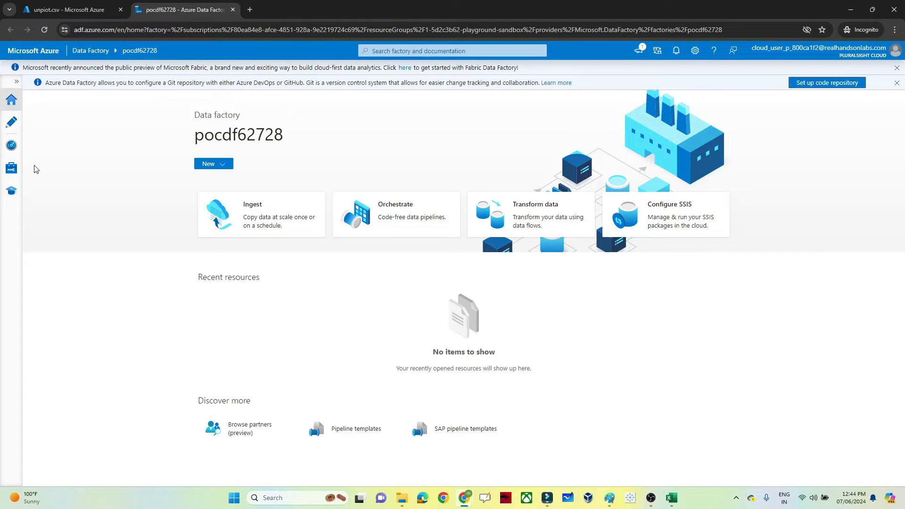
{"action": "left_click", "coordinate": [11, 122]}
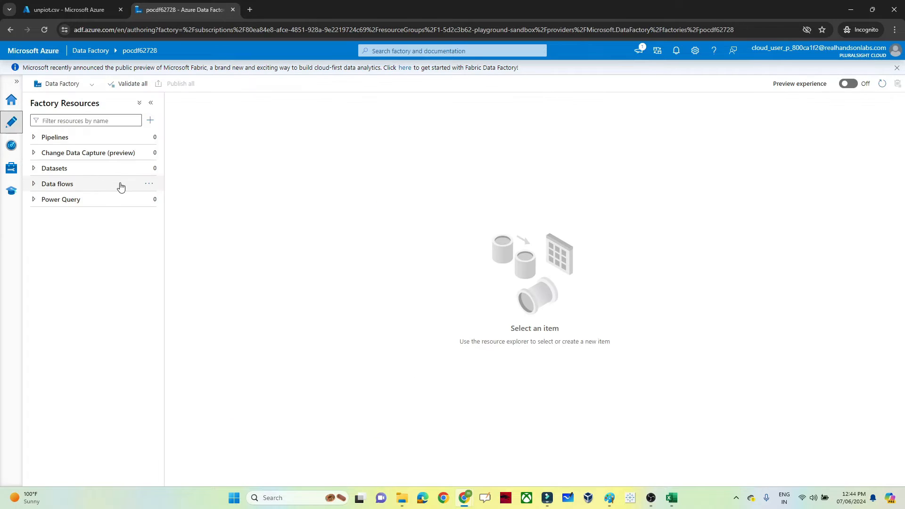
{"action": "left_click", "coordinate": [146, 185]}
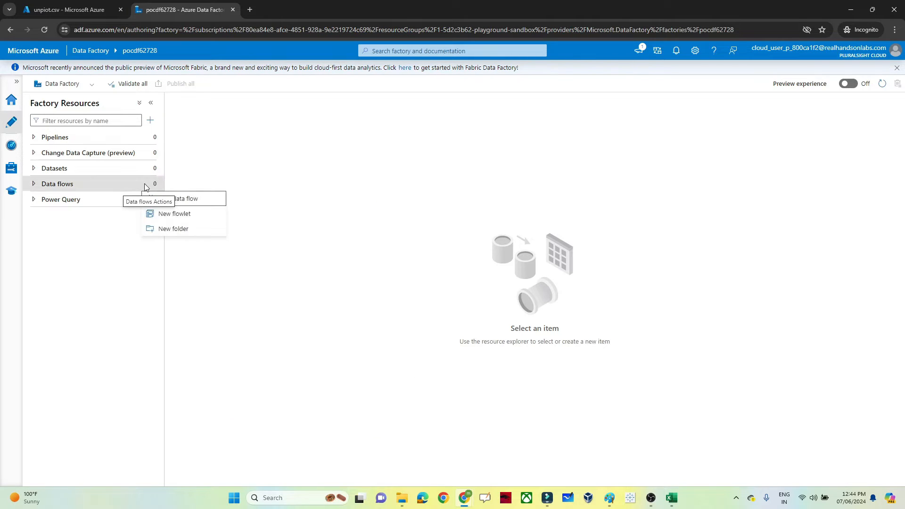
{"action": "left_click", "coordinate": [170, 200]}
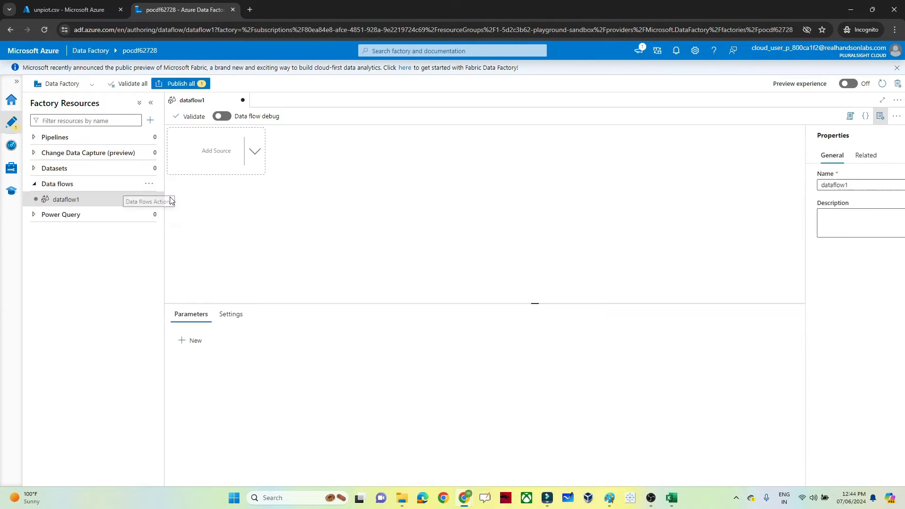
{"action": "left_click", "coordinate": [189, 172]}
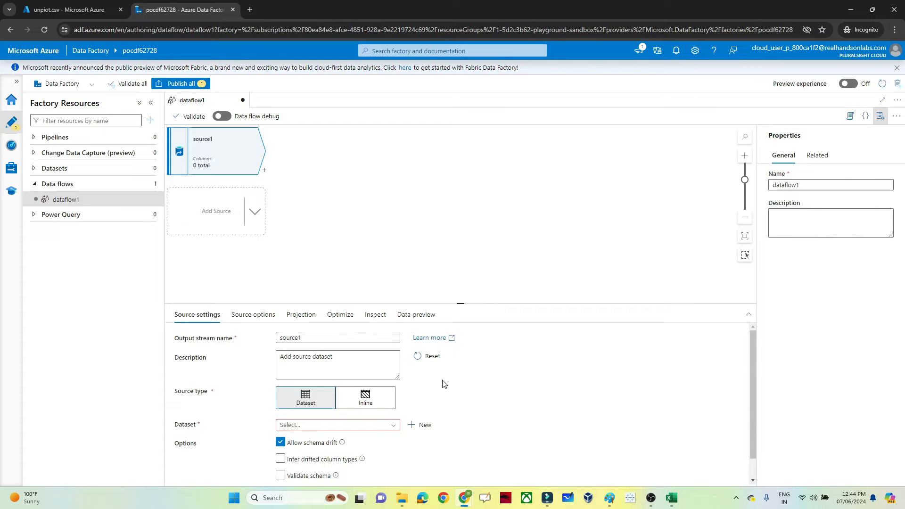
Start a new dataset for the source using Azure Blob Storage with the DelimitedText format
{"action": "left_click", "coordinate": [425, 426]}
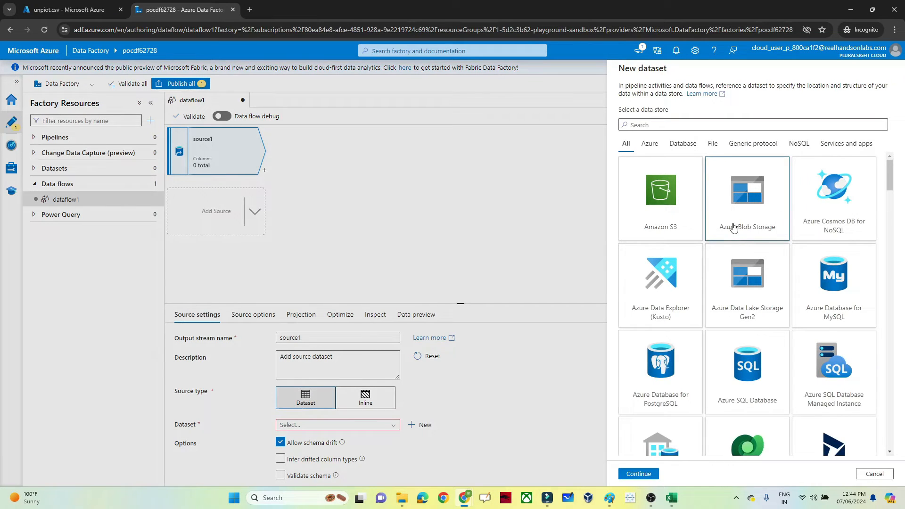
{"action": "left_click", "coordinate": [630, 474]}
{"action": "left_click", "coordinate": [746, 150]}
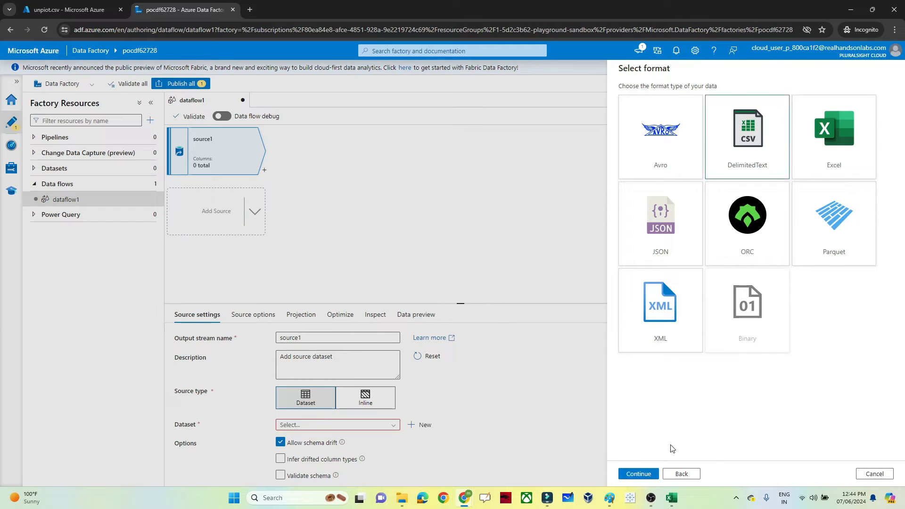
{"action": "mouse_move", "coordinate": [629, 479]}
{"action": "left_click", "coordinate": [637, 474]}
Create a new blob storage linked service using the P5-Real Hands-On Labs subscription and the pocstorage62717 storage account
{"action": "left_click", "coordinate": [653, 127]}
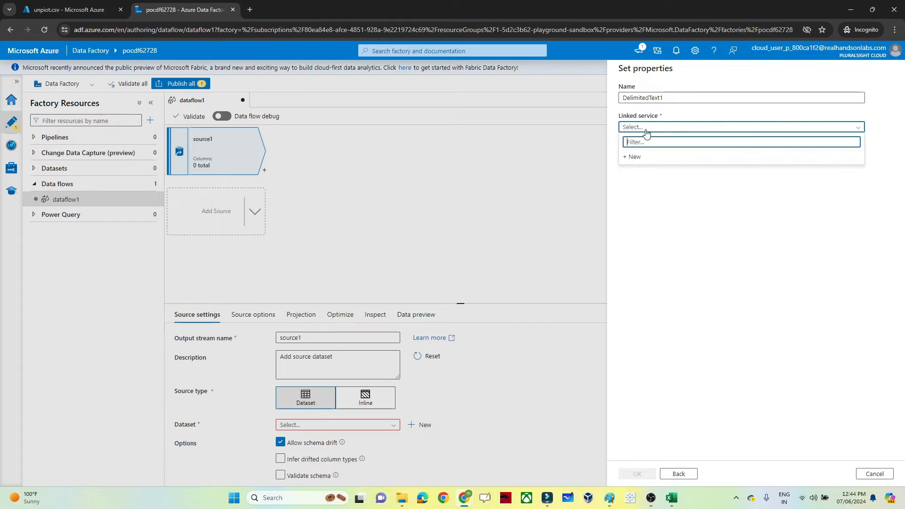
{"action": "left_click", "coordinate": [635, 158]}
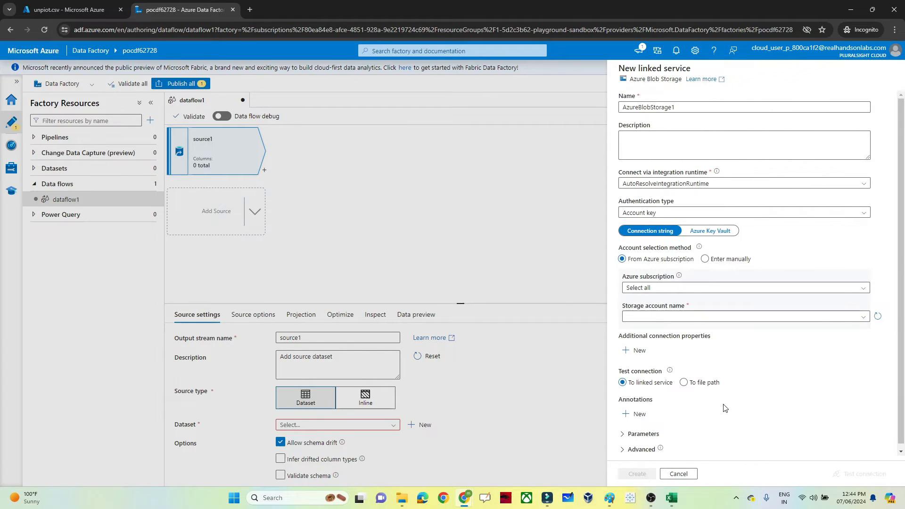
{"action": "left_click", "coordinate": [660, 294]}
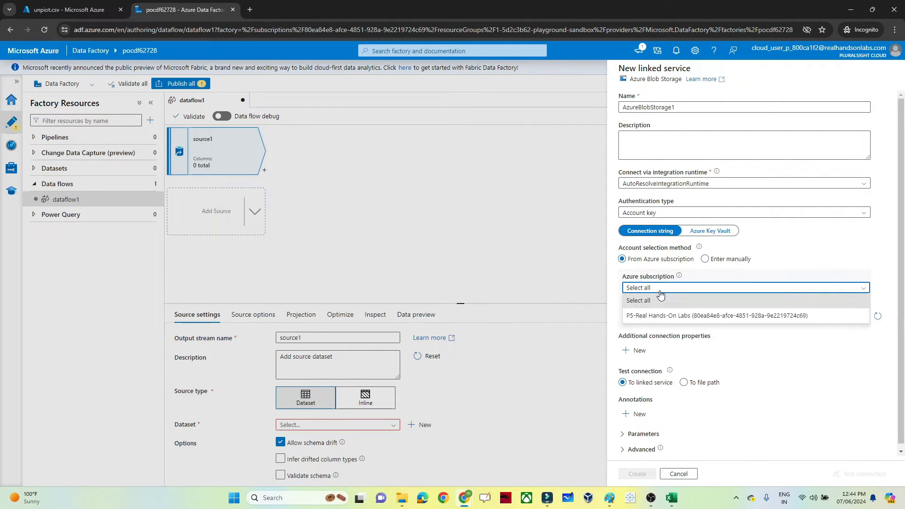
{"action": "left_click", "coordinate": [634, 317]}
{"action": "left_click", "coordinate": [637, 317]}
{"action": "left_click", "coordinate": [644, 330]}
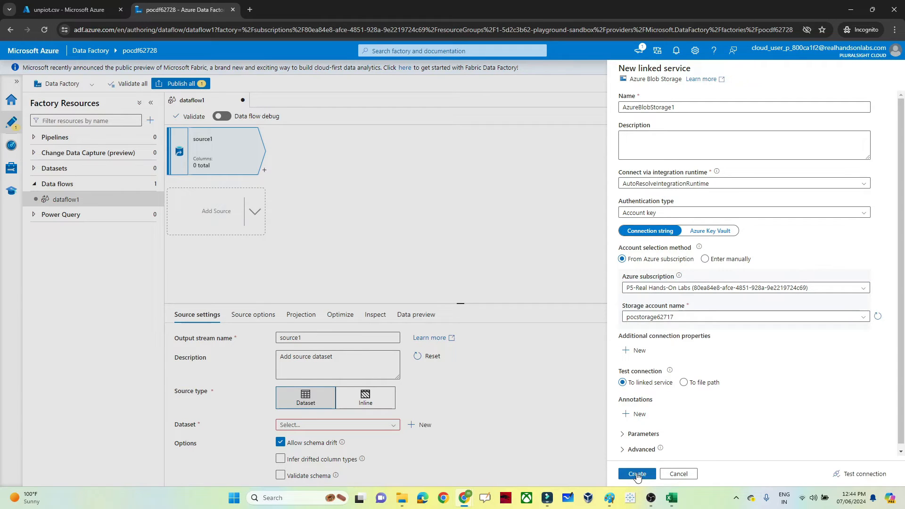
{"action": "left_click", "coordinate": [636, 474]}
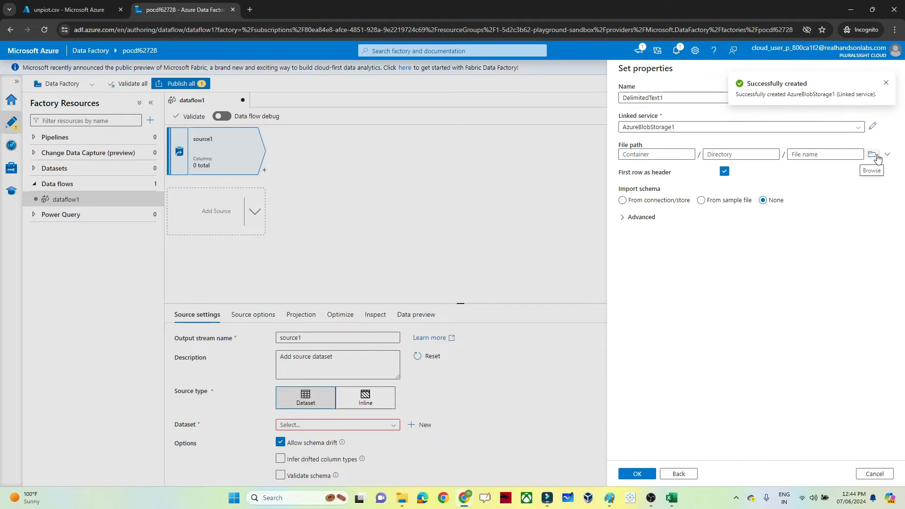
Set the dataset's file path to unpiot.csv in the input container and finish creating the dataset
{"action": "left_click", "coordinate": [873, 154]}
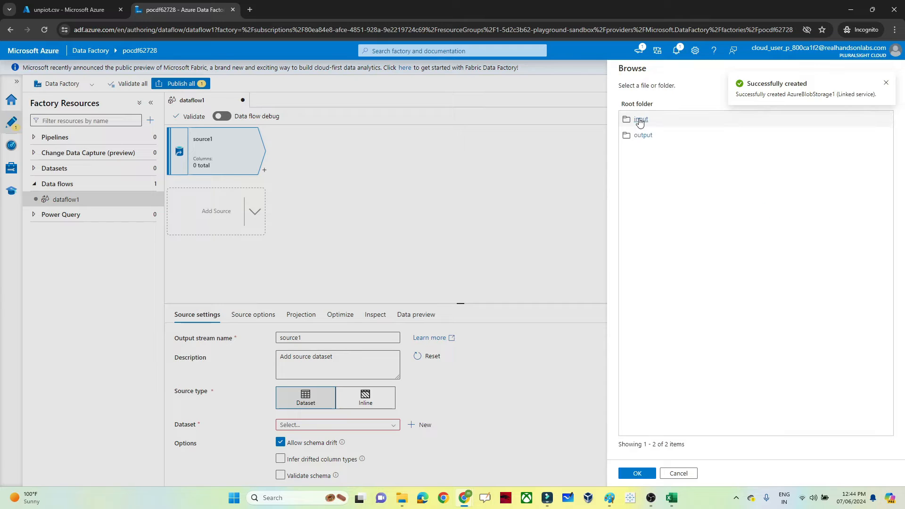
{"action": "double_click", "coordinate": [641, 122]}
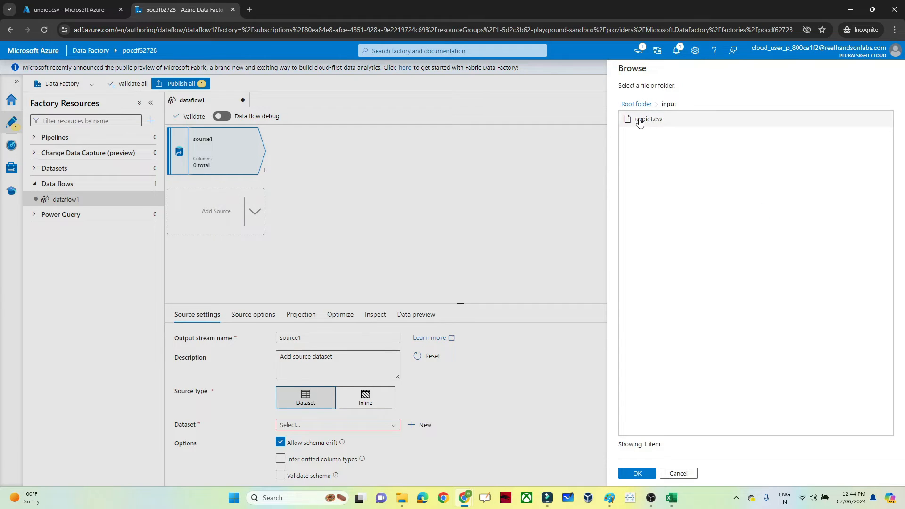
{"action": "left_click", "coordinate": [641, 119]}
{"action": "left_click", "coordinate": [632, 475]}
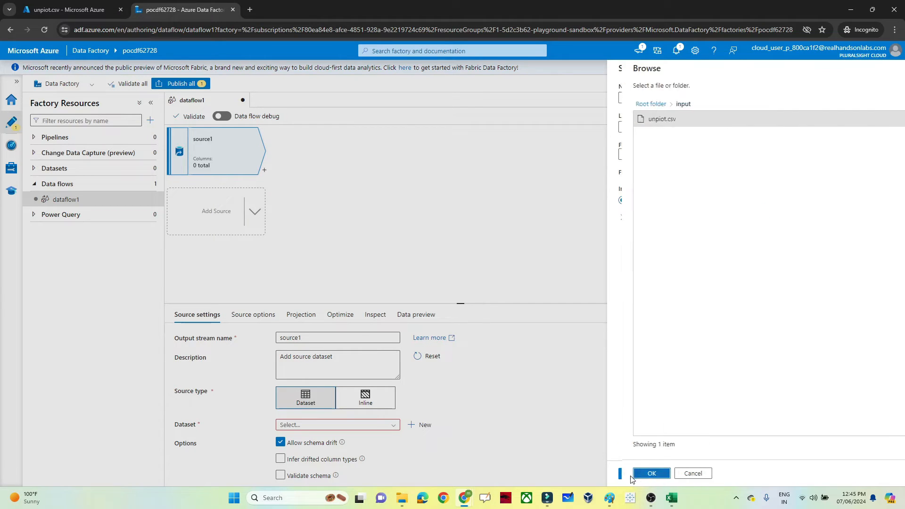
{"action": "left_click", "coordinate": [632, 475]}
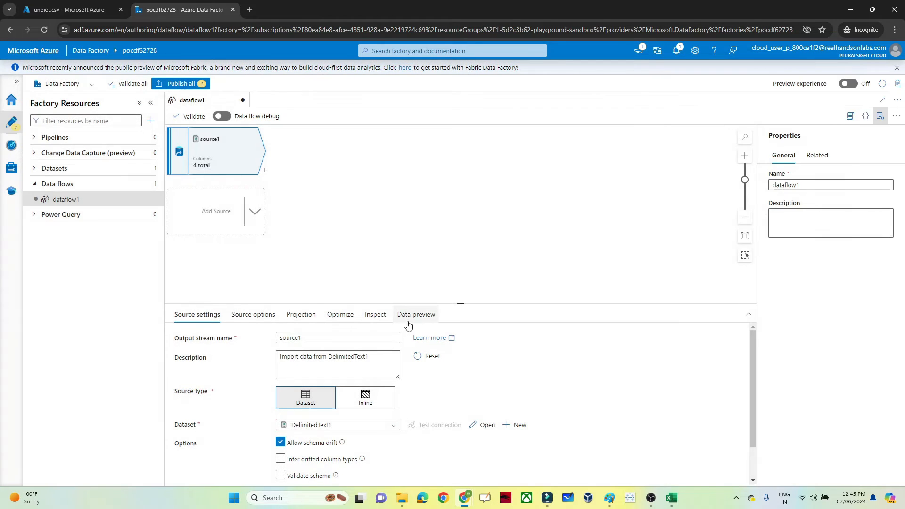
Turn on data flow debug with AutoResolveIntegrationRuntime and a 1 hour time to live, and open the source's data preview
{"action": "left_click", "coordinate": [222, 116]}
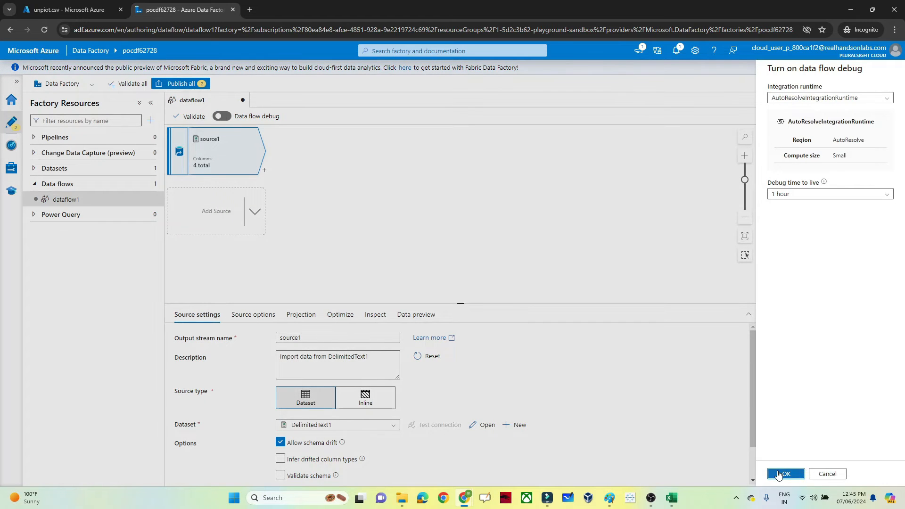
{"action": "left_click", "coordinate": [781, 474]}
{"action": "left_click", "coordinate": [416, 315]}
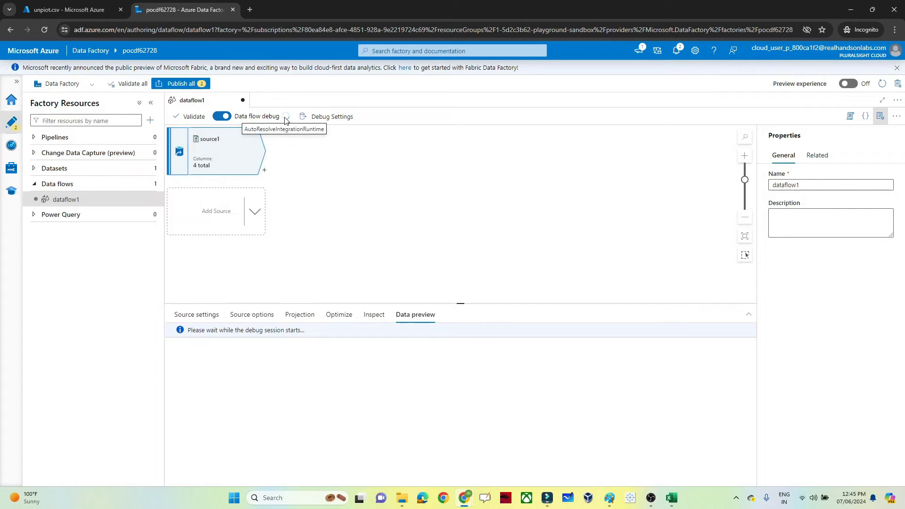
Add a Surrogate Key transformation after source1 and set its key column to emp_id
{"action": "left_click", "coordinate": [265, 171]}
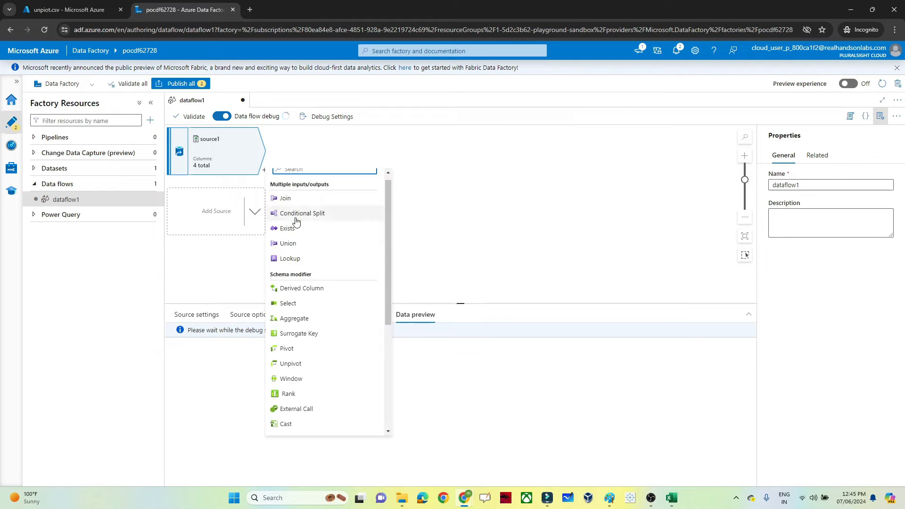
{"action": "left_click", "coordinate": [297, 335]}
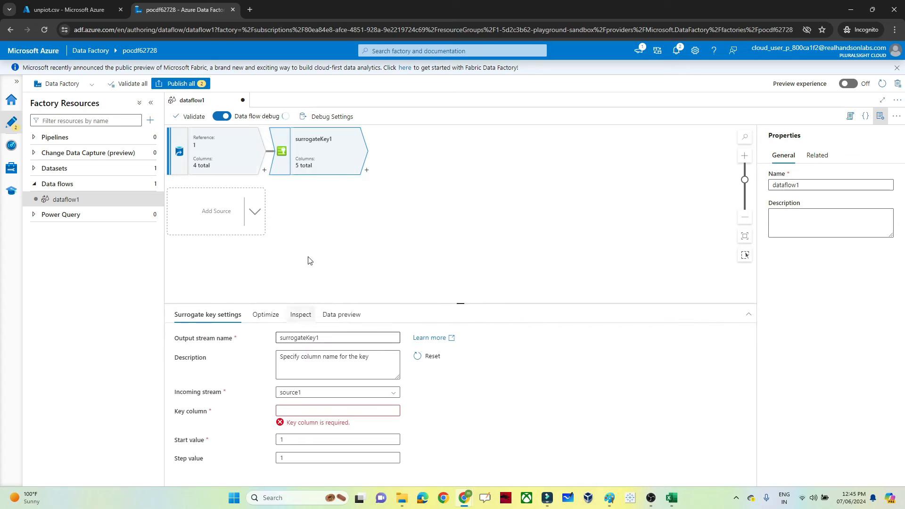
{"action": "left_click", "coordinate": [290, 410]}
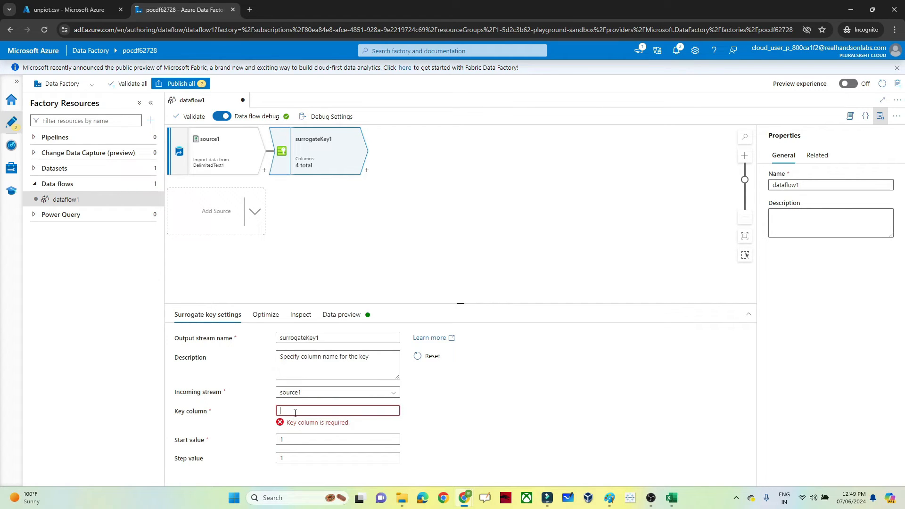
{"action": "type", "text": "emp_id"}
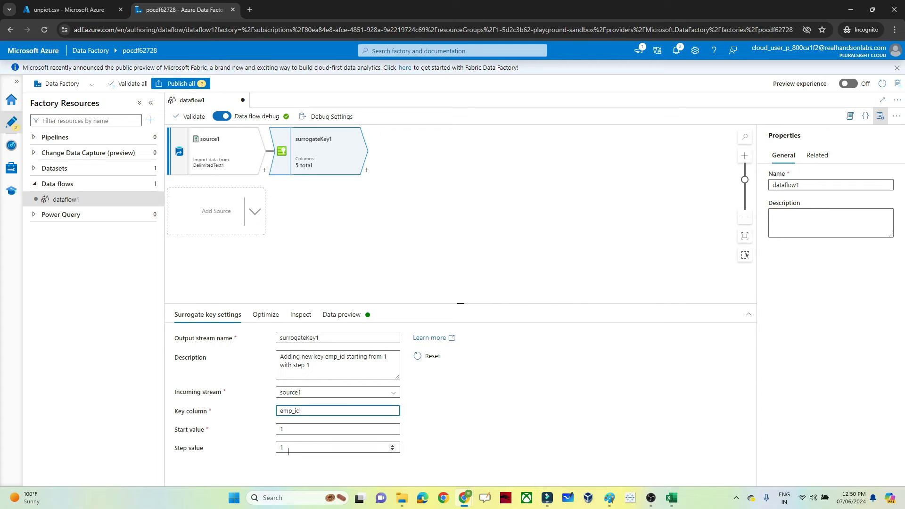
Refresh the data preview of the surrogate key transformation to examine the emp_id column
{"action": "left_click", "coordinate": [346, 316]}
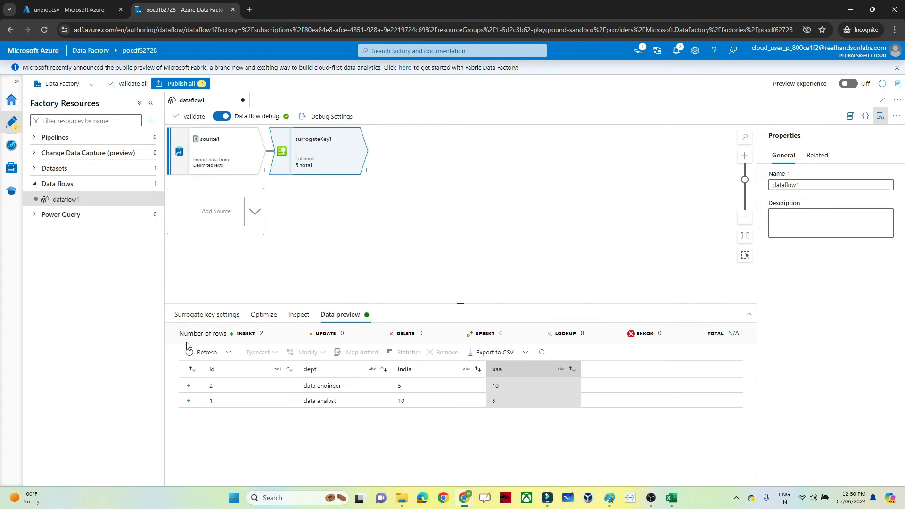
{"action": "left_click", "coordinate": [204, 352]}
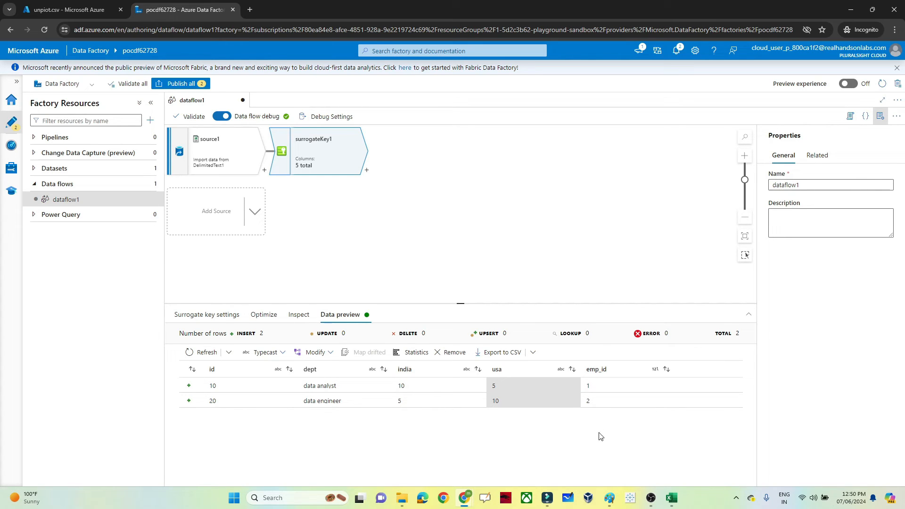
Set the surrogate key's step value to 2 and preview the resulting emp_id column
{"action": "left_click", "coordinate": [207, 316]}
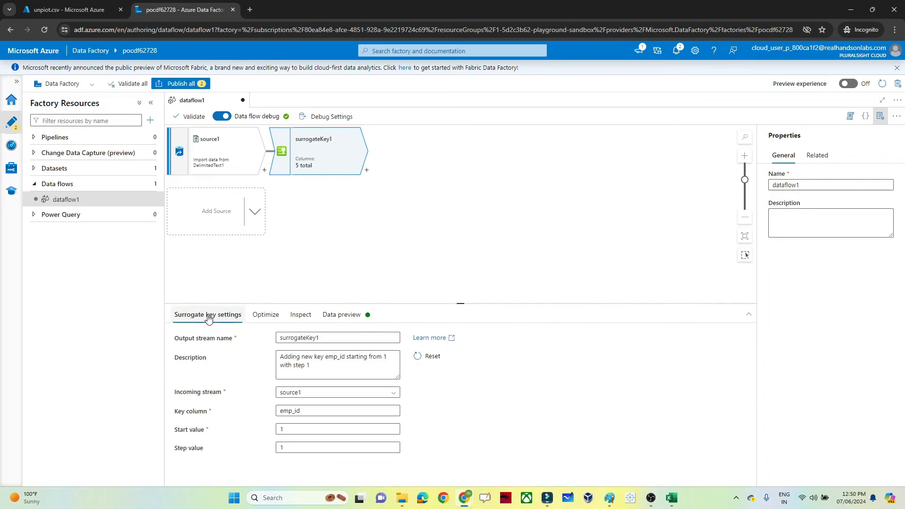
{"action": "left_click", "coordinate": [292, 447]}
{"action": "key", "text": "BackSpace"}
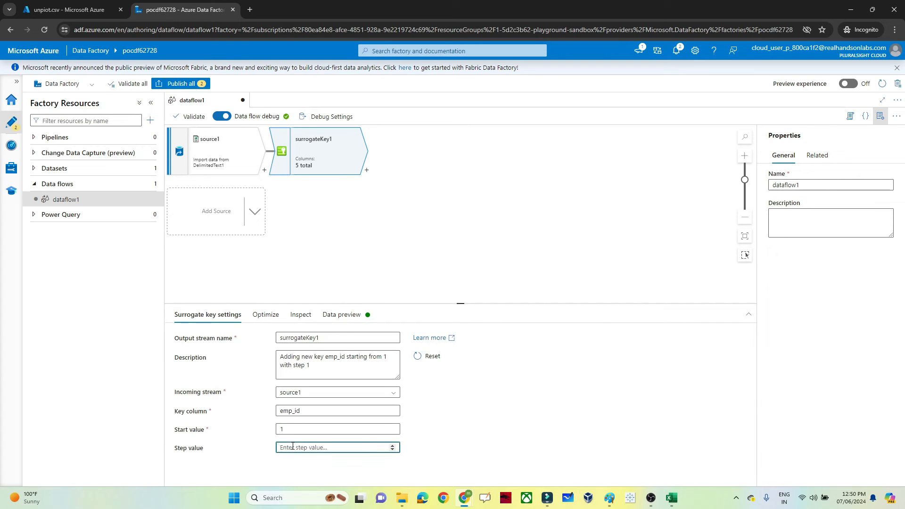
{"action": "type", "text": "2"}
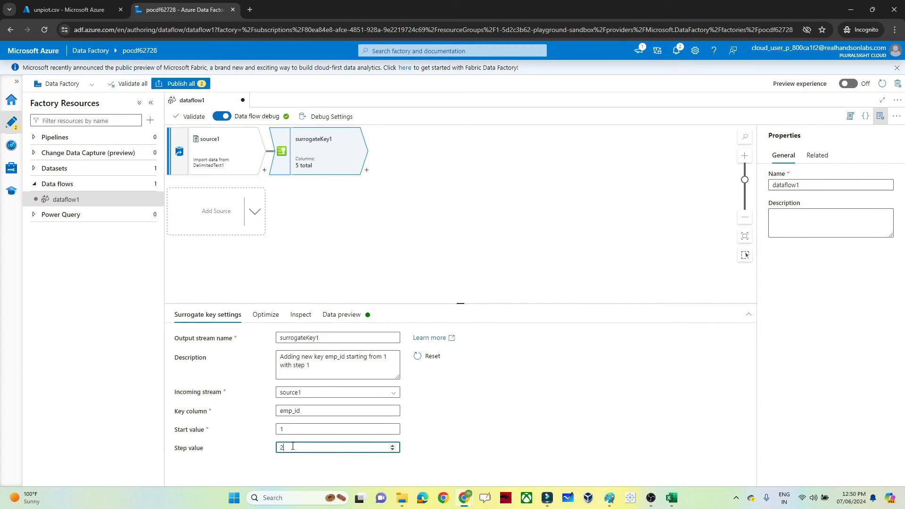
{"action": "left_click", "coordinate": [344, 315]}
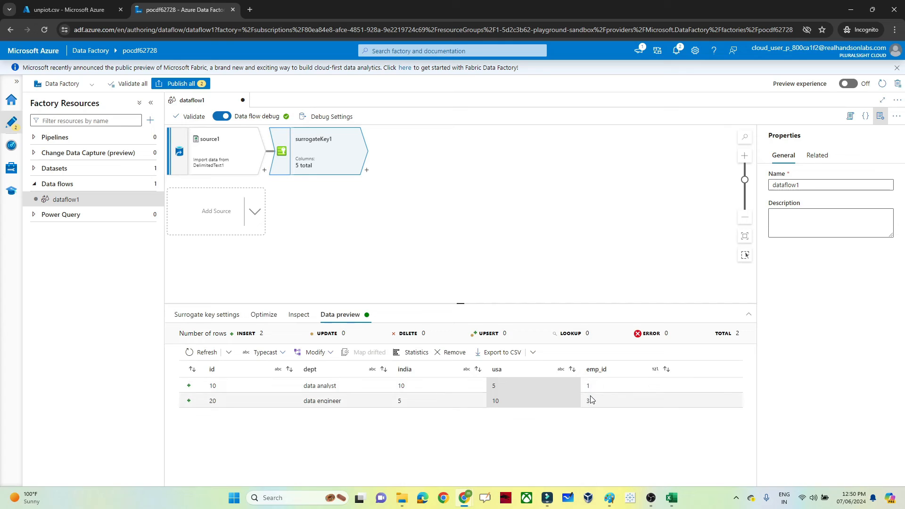
Set the surrogate key's start value to 10 and step value to 1, and refresh the data preview to check emp_id
{"action": "left_click", "coordinate": [208, 315]}
{"action": "left_click", "coordinate": [290, 427]}
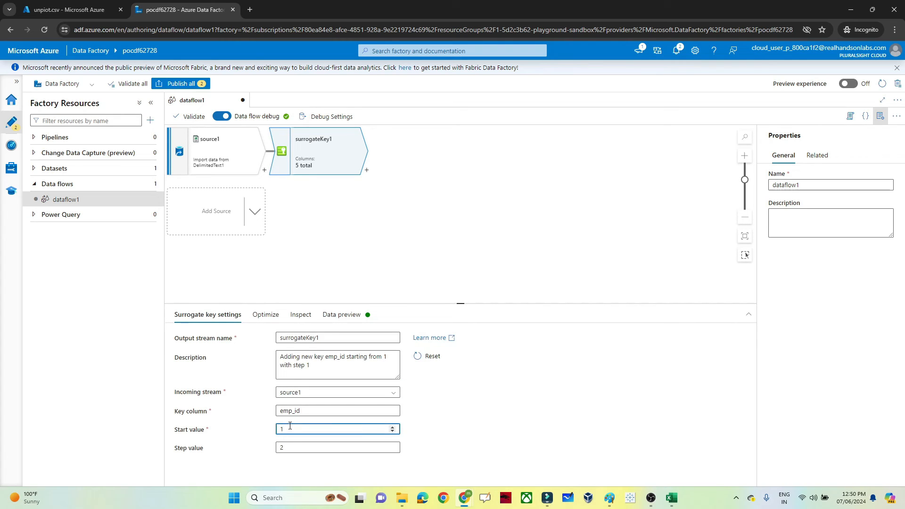
{"action": "left_click", "coordinate": [296, 448]}
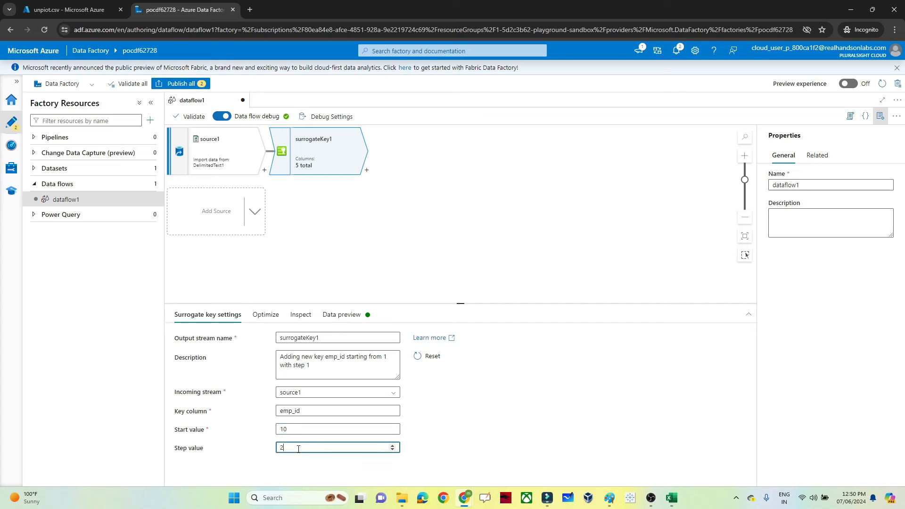
{"action": "key", "text": "BackSpace"}
{"action": "type", "text": "1"}
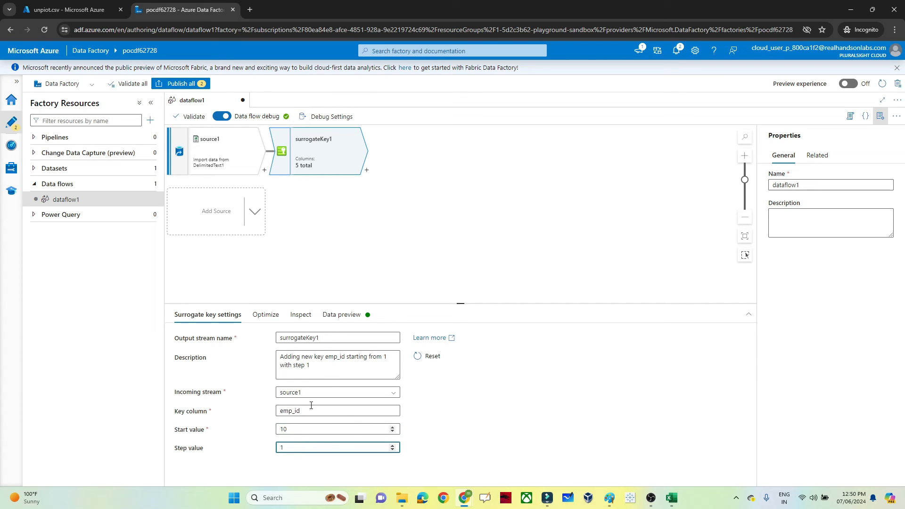
{"action": "left_click", "coordinate": [346, 315]}
{"action": "left_click", "coordinate": [203, 355]}
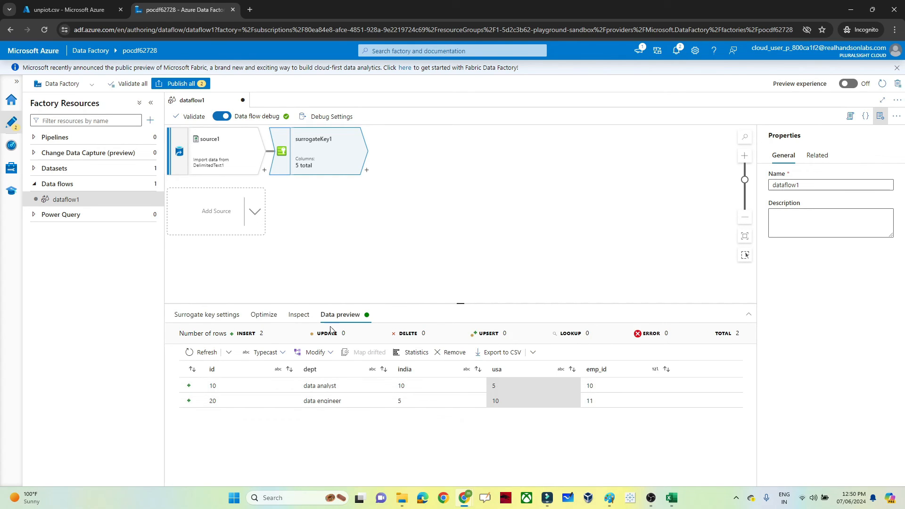
{"action": "left_click", "coordinate": [207, 319]}
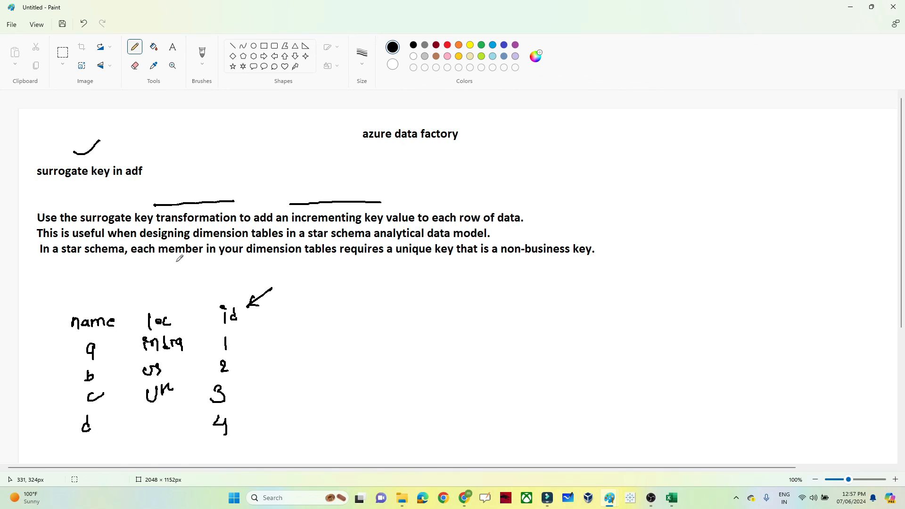
In the Paint notes, underline "dimension tables" and "unique key" in the star schema sentence with freehand strokes
{"action": "left_click_drag", "start_coordinate": [262, 264], "coordinate": [318, 260]}
{"action": "left_click_drag", "start_coordinate": [415, 265], "coordinate": [466, 259]}
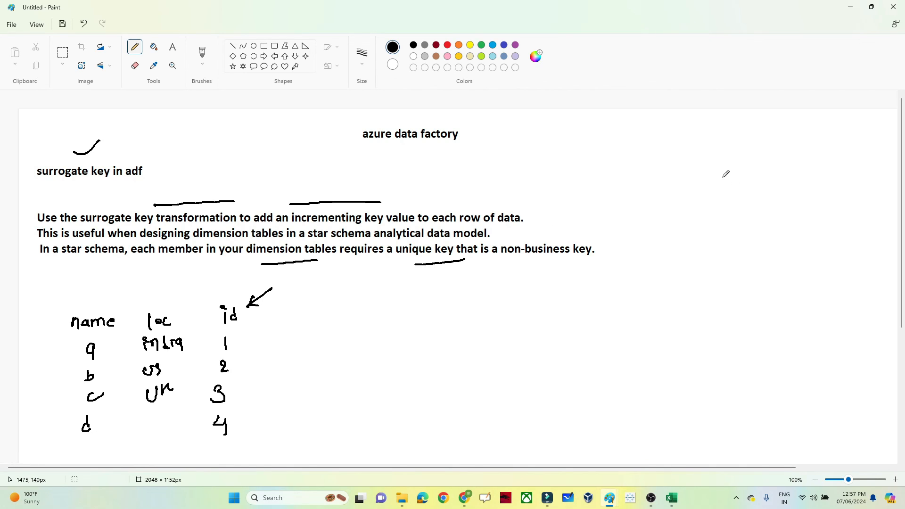
Sketch a star schema beside the notes with a central box linked to four surrounding boxes, and start an arrow label "uni" at the upper box
{"action": "mouse_move", "coordinate": [734, 192]}
{"action": "left_mouse_down"}
{"action": "mouse_move", "coordinate": [741, 214]}
{"action": "mouse_move", "coordinate": [734, 190]}
{"action": "mouse_move", "coordinate": [770, 206]}
{"action": "mouse_move", "coordinate": [738, 213]}
{"action": "left_mouse_up"}
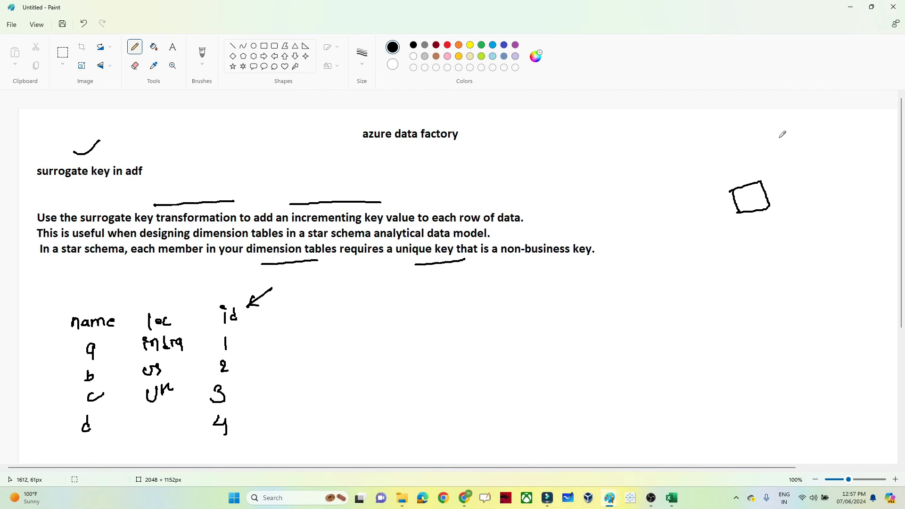
{"action": "mouse_move", "coordinate": [779, 138]}
{"action": "left_mouse_down"}
{"action": "mouse_move", "coordinate": [777, 130]}
{"action": "mouse_move", "coordinate": [790, 148]}
{"action": "left_mouse_up"}
{"action": "left_click_drag", "start_coordinate": [808, 198], "coordinate": [812, 207]}
{"action": "mouse_move", "coordinate": [801, 193]}
{"action": "left_mouse_down"}
{"action": "mouse_move", "coordinate": [830, 197]}
{"action": "mouse_move", "coordinate": [800, 206]}
{"action": "left_mouse_up"}
{"action": "left_click_drag", "start_coordinate": [781, 150], "coordinate": [775, 179]}
{"action": "mouse_move", "coordinate": [675, 174]}
{"action": "left_mouse_down"}
{"action": "mouse_move", "coordinate": [686, 192]}
{"action": "mouse_move", "coordinate": [743, 206]}
{"action": "mouse_move", "coordinate": [722, 261]}
{"action": "left_mouse_up"}
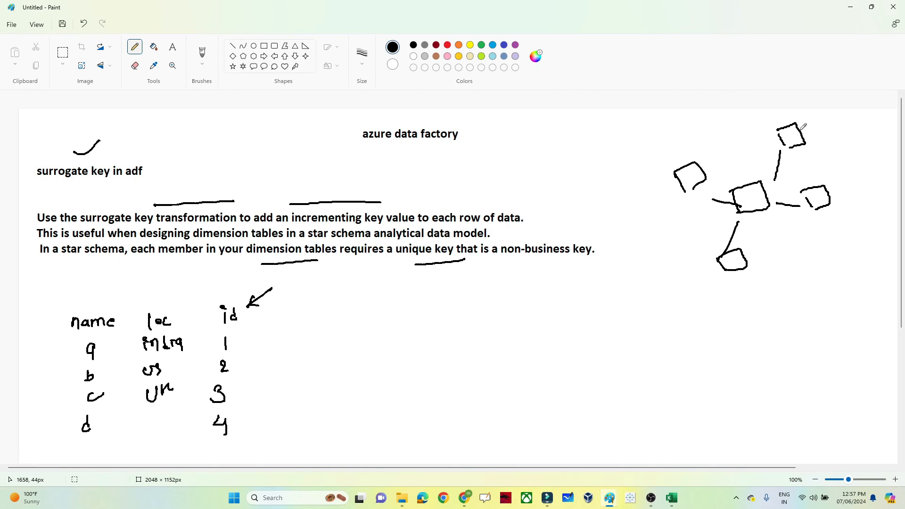
{"action": "left_click_drag", "start_coordinate": [801, 126], "coordinate": [834, 113]}
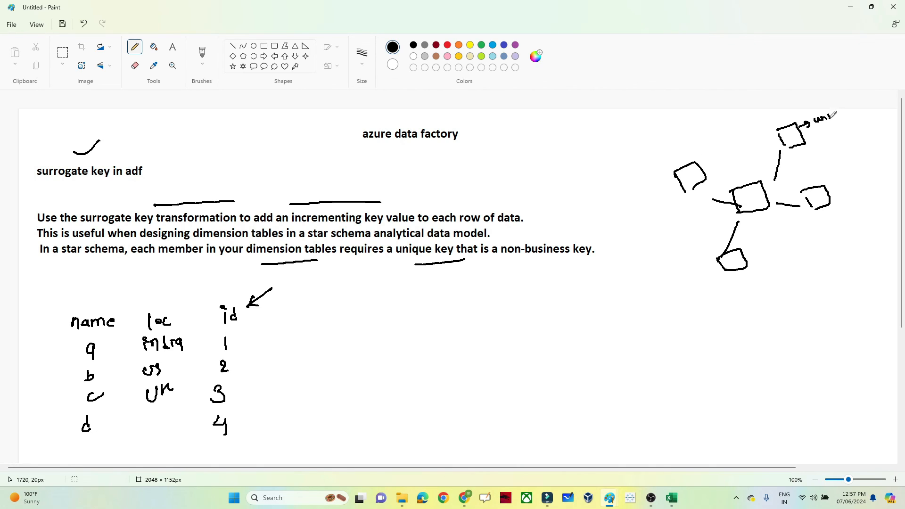